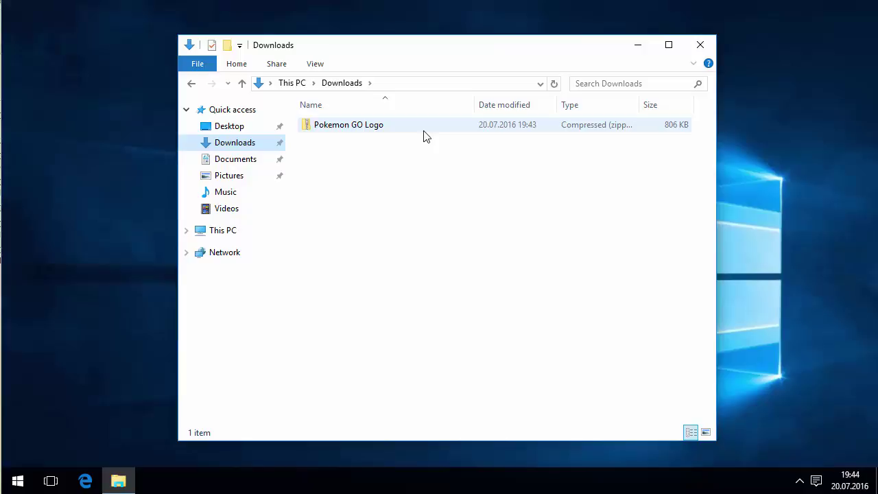
View the pokemon-go-vector-logo image inside the Pokemon GO Logo archive, then close the image and the folder window.
double_click(424, 137)
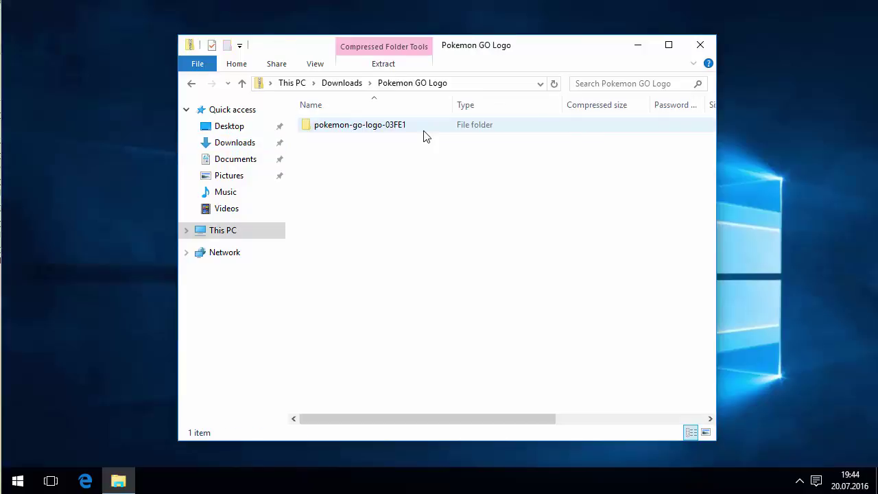
double_click(424, 131)
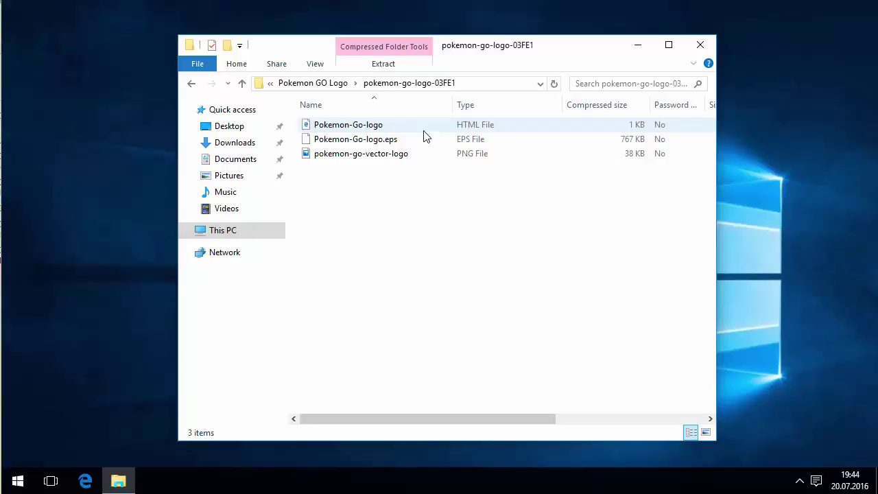
double_click(399, 154)
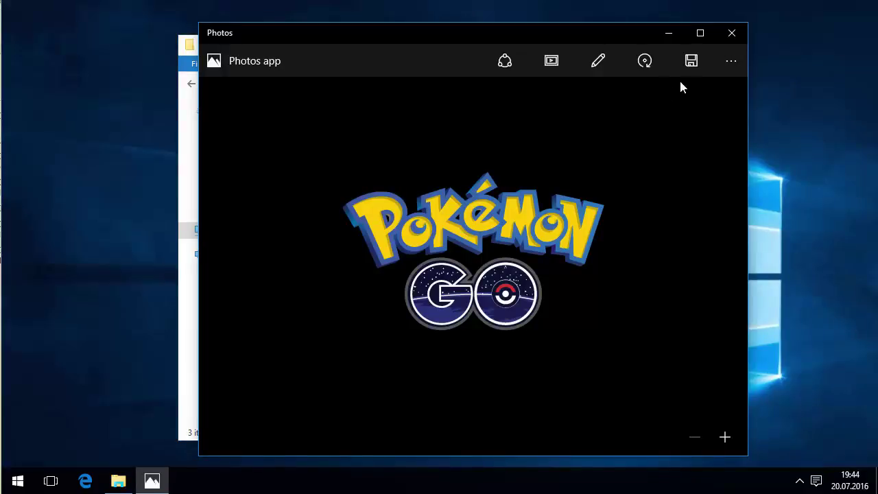
click(728, 34)
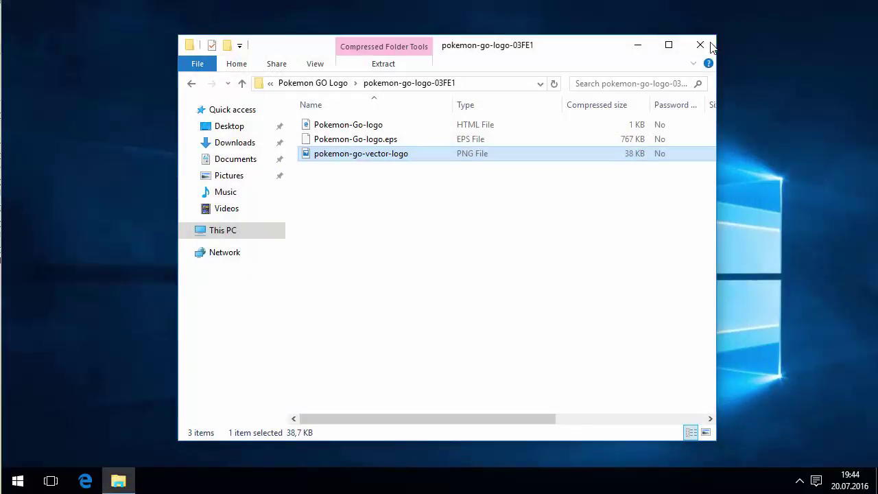
click(711, 46)
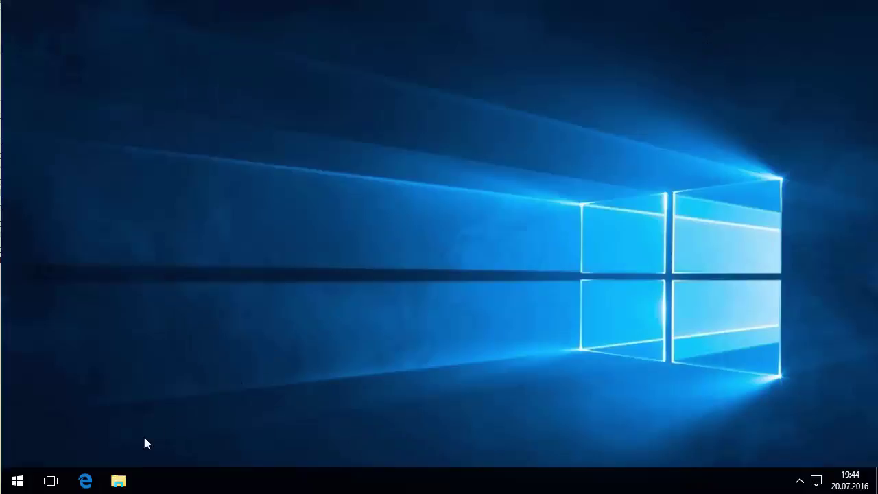
Switch to Microsoft Edge, search the web for winrar and open the RARLAB downloads page.
click(85, 480)
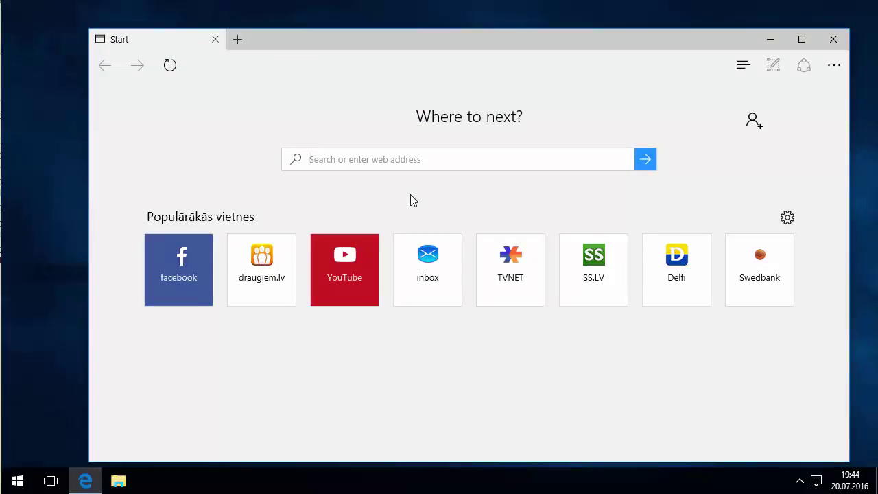
text(winrar)
key(Return)
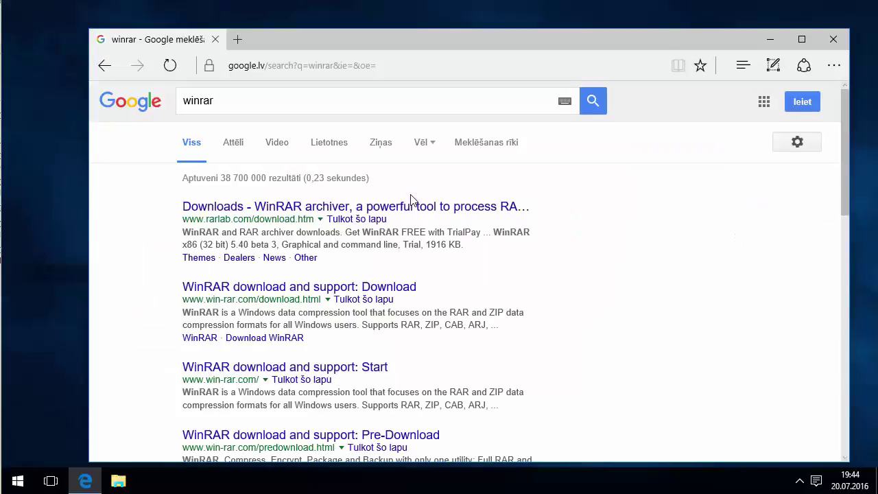
click(398, 205)
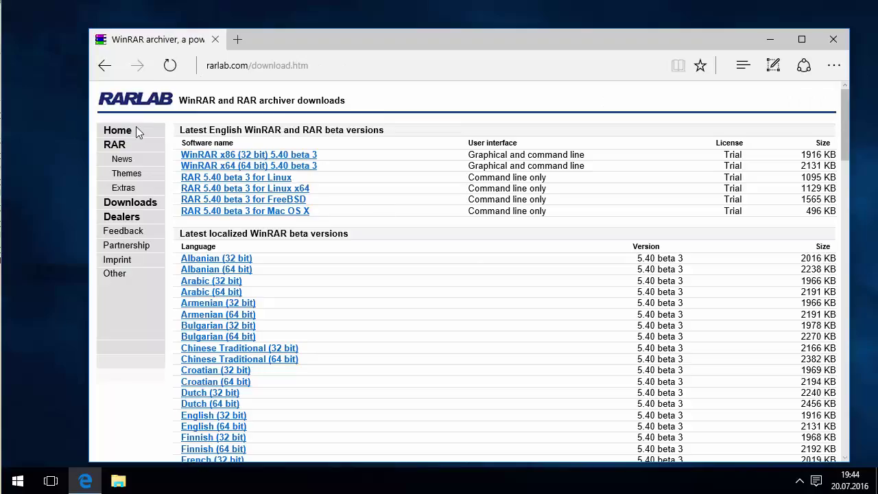
Go to RARLAB's home page and open the online order page for a single-user WinRAR licence.
click(129, 131)
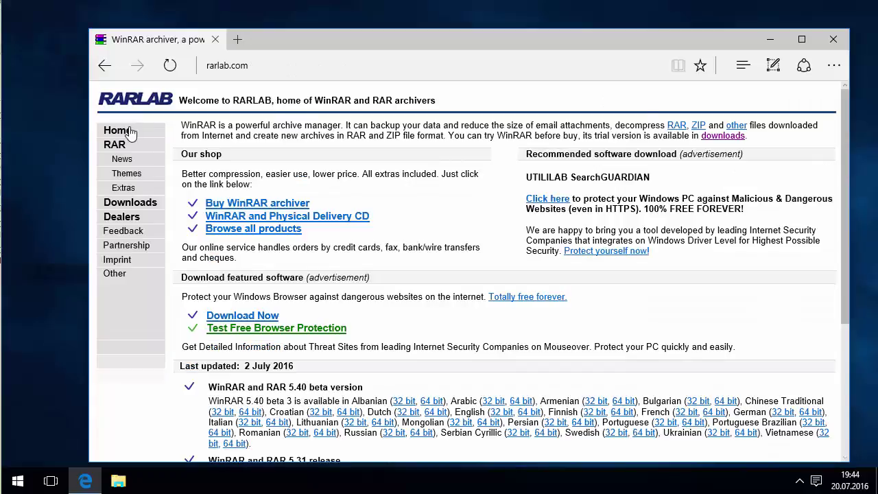
click(251, 204)
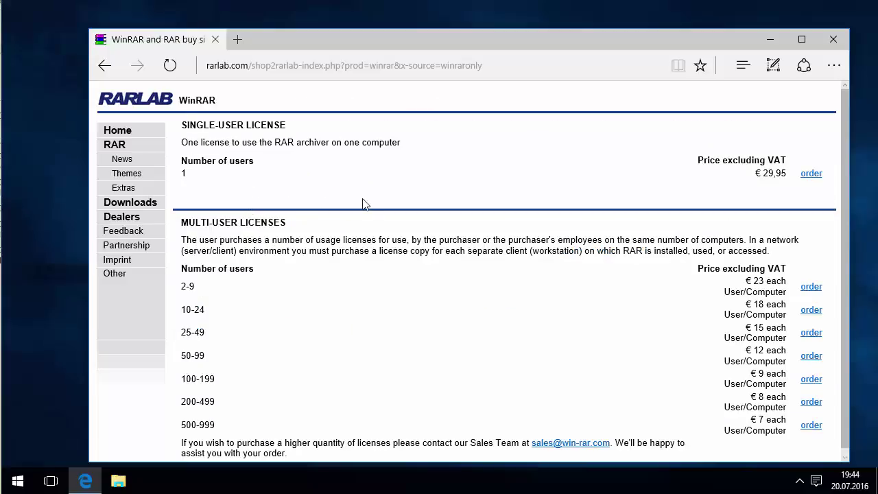
click(811, 174)
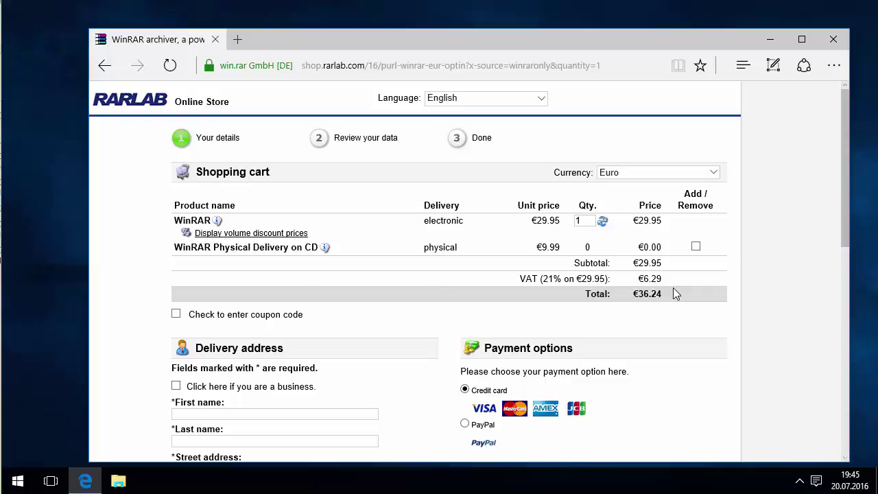
Search the web for 7zip and download the 64-bit Windows installer of 7-Zip 16.02 from 7-zip.org.
text(7zip)
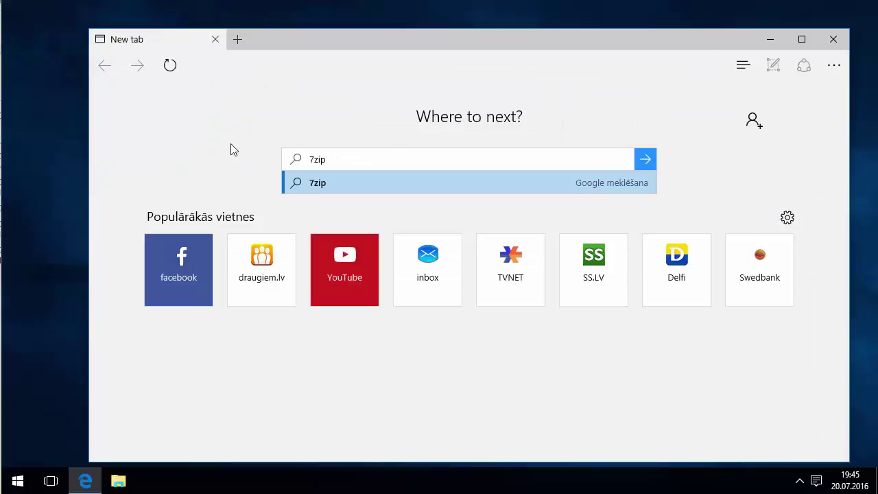
key(Return)
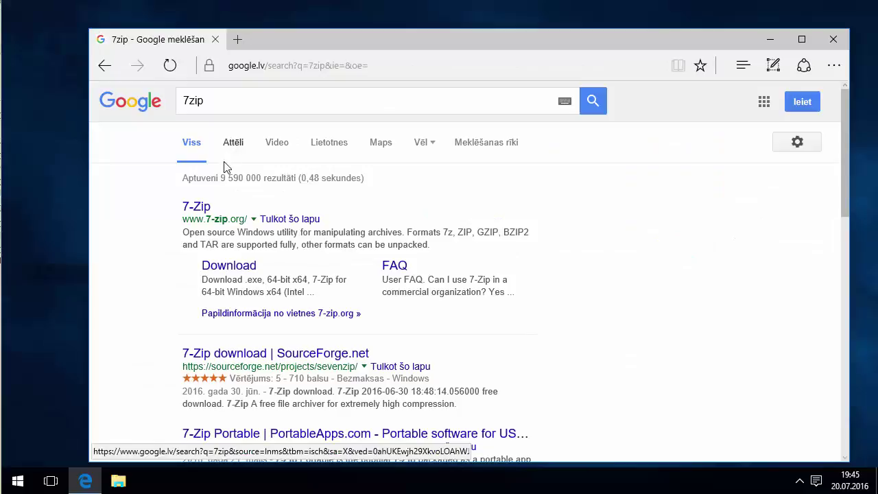
click(206, 209)
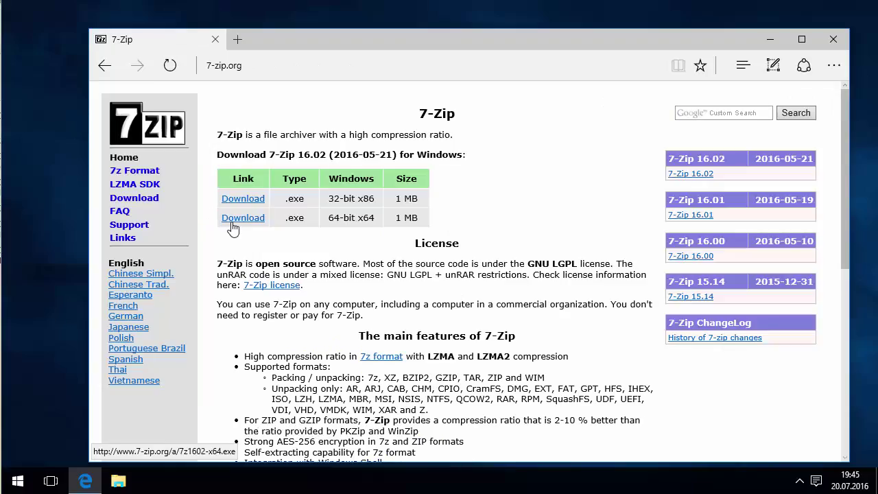
click(233, 219)
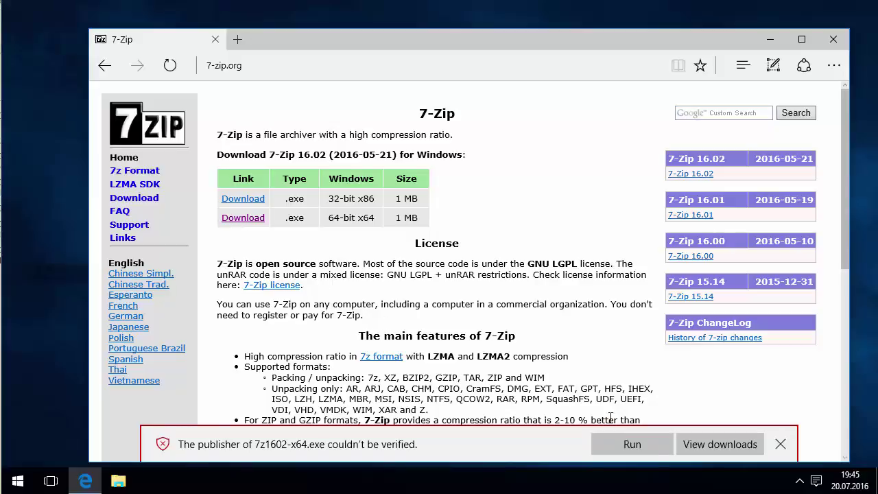
Run the downloaded installer, install 7-Zip to C:\Program Files\7-Zip\ and close the setup.
click(632, 444)
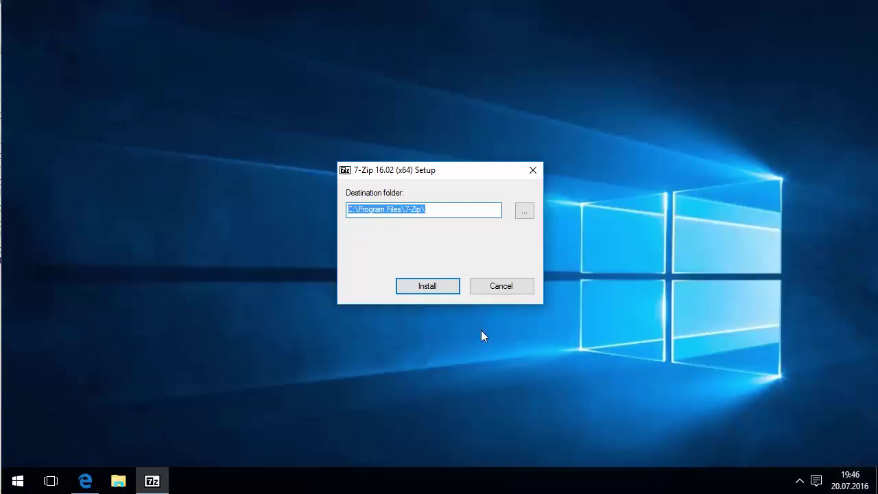
click(433, 286)
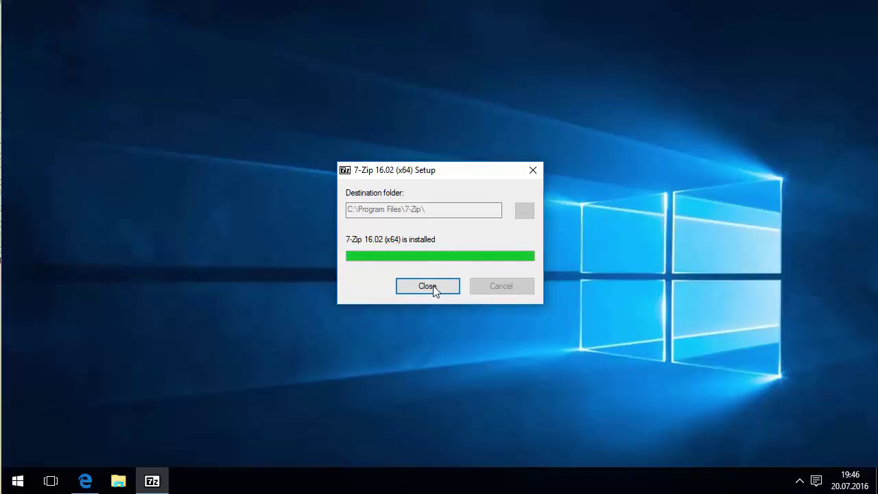
click(427, 286)
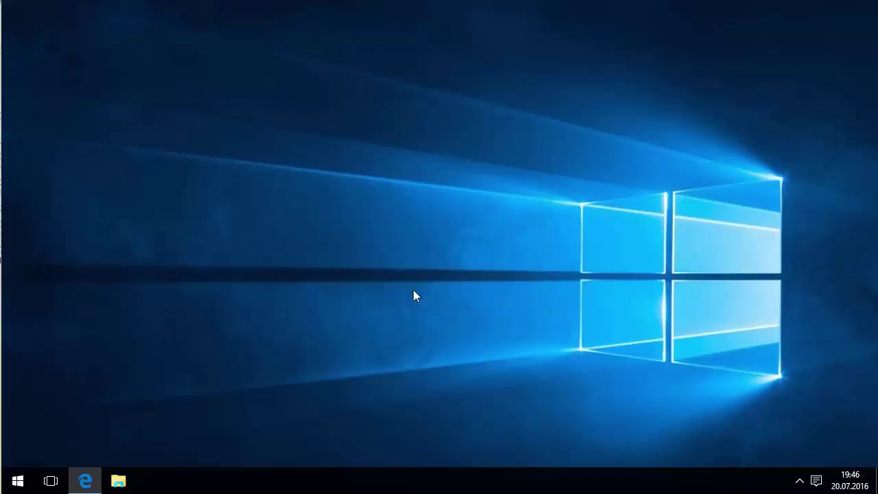
Switch to File Explorer, look inside the Pokemon GO Logo archive in Downloads and return to the Downloads folder.
click(118, 481)
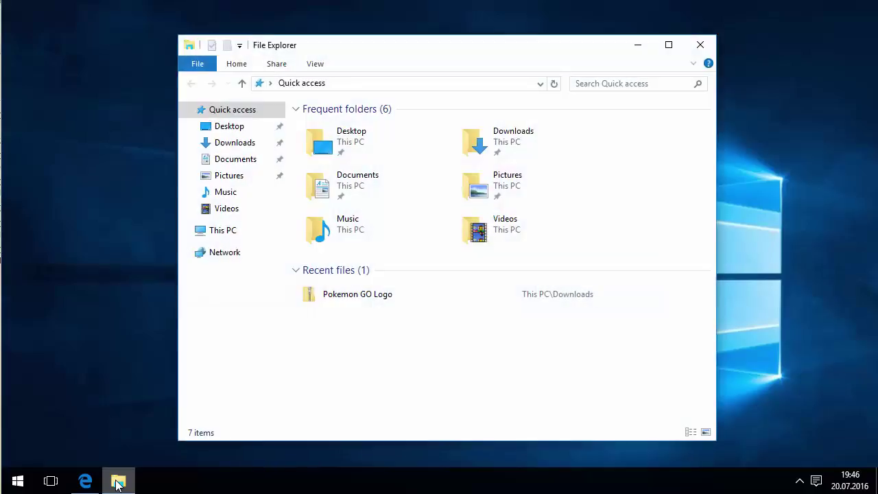
click(233, 144)
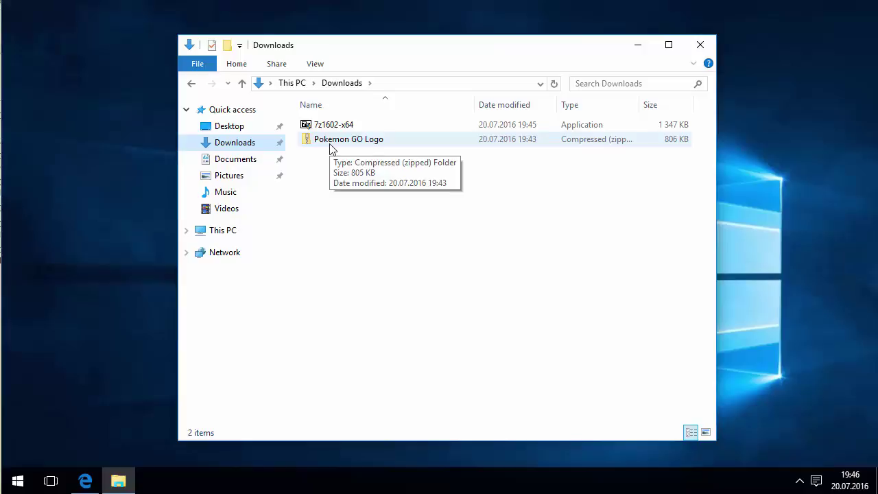
double_click(337, 144)
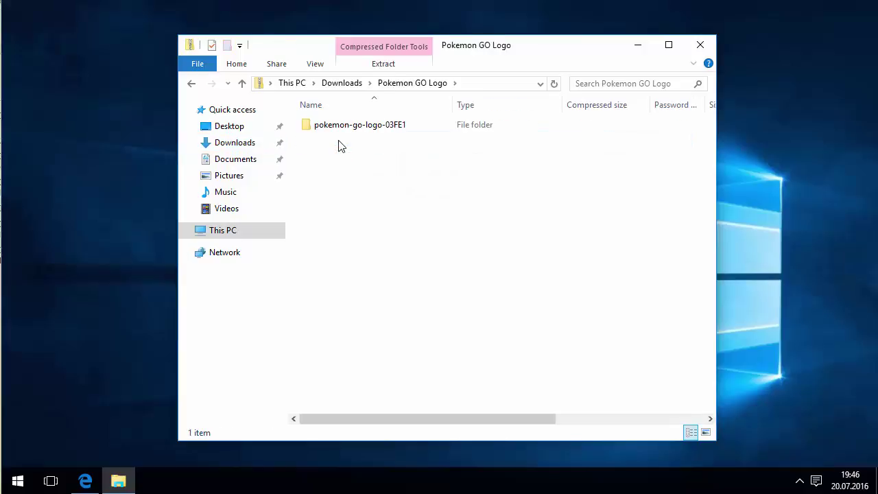
click(191, 83)
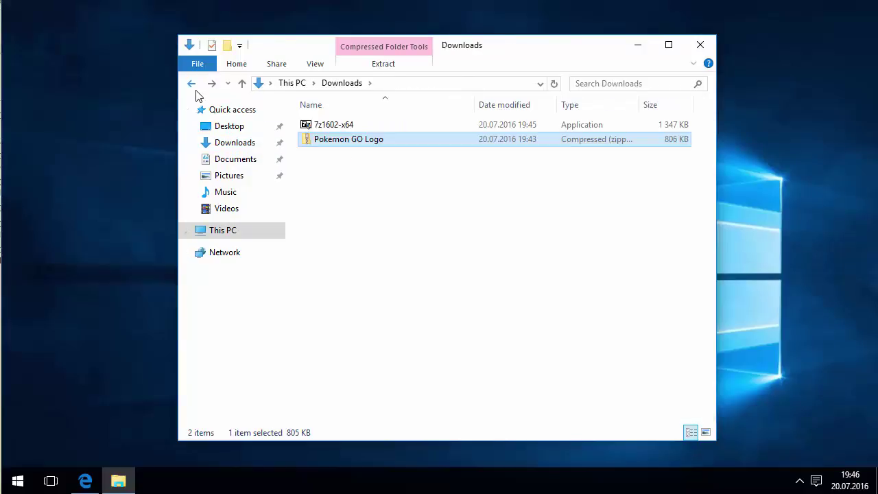
Launch 7-Zip File Manager and associate all listed archive types with 7-Zip for the current user in its settings.
click(21, 484)
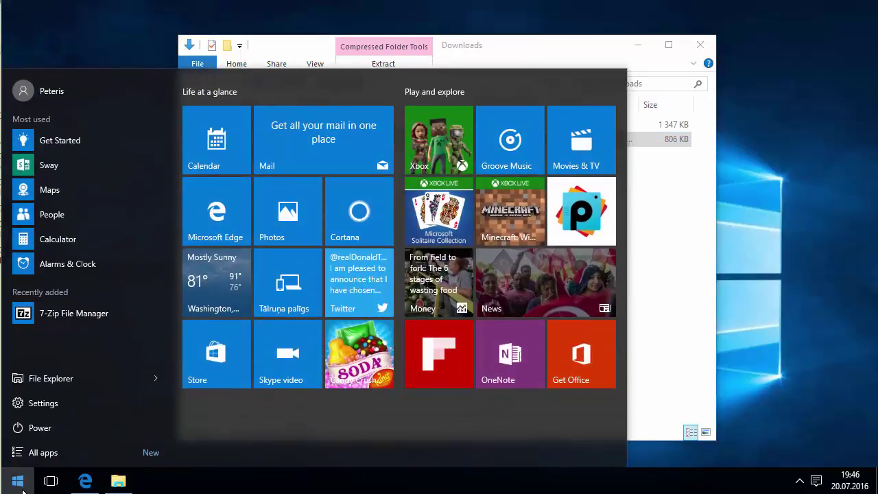
text(7zip)
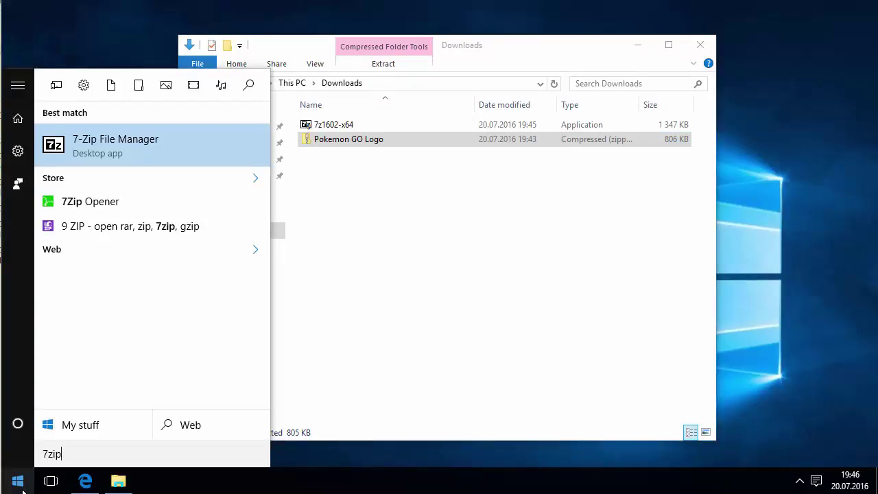
key(Return)
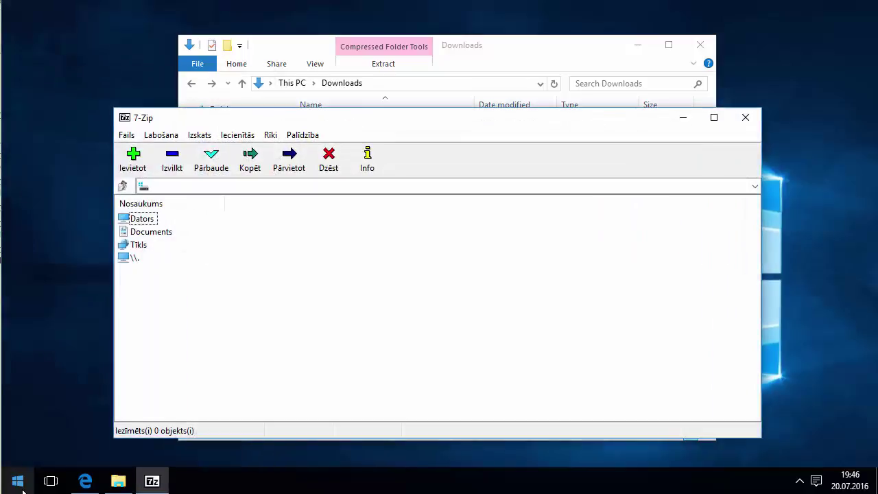
click(273, 136)
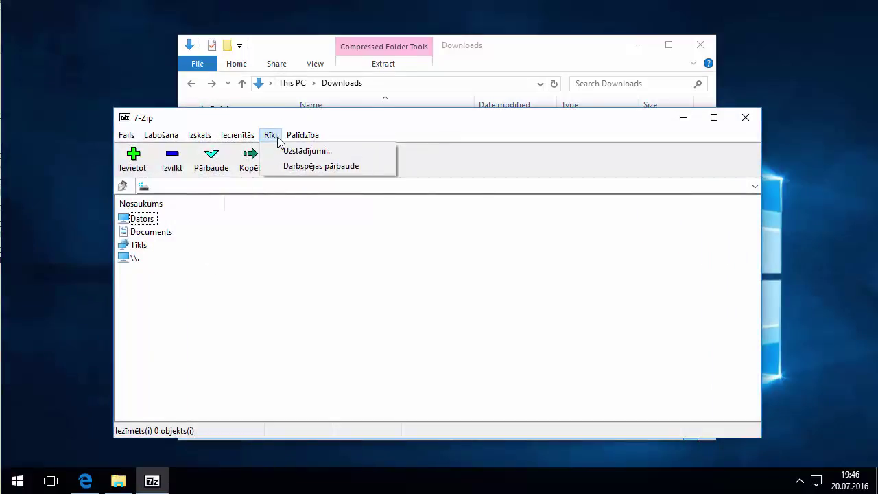
click(286, 155)
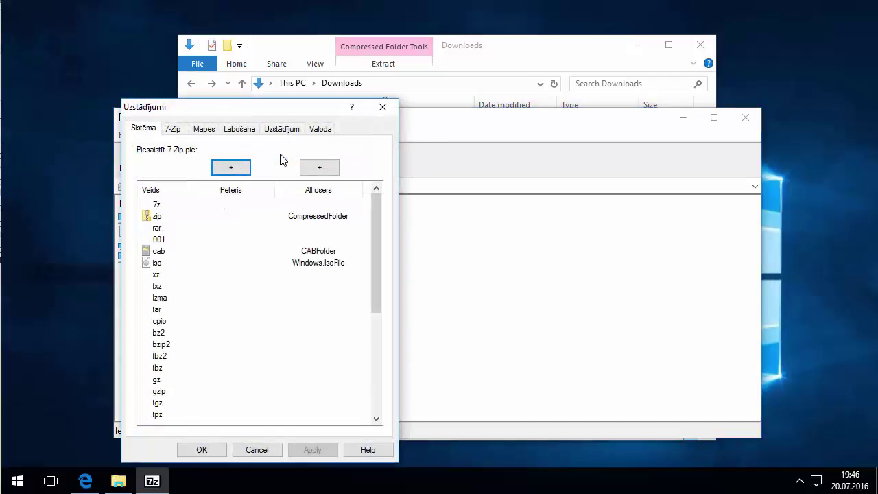
click(236, 169)
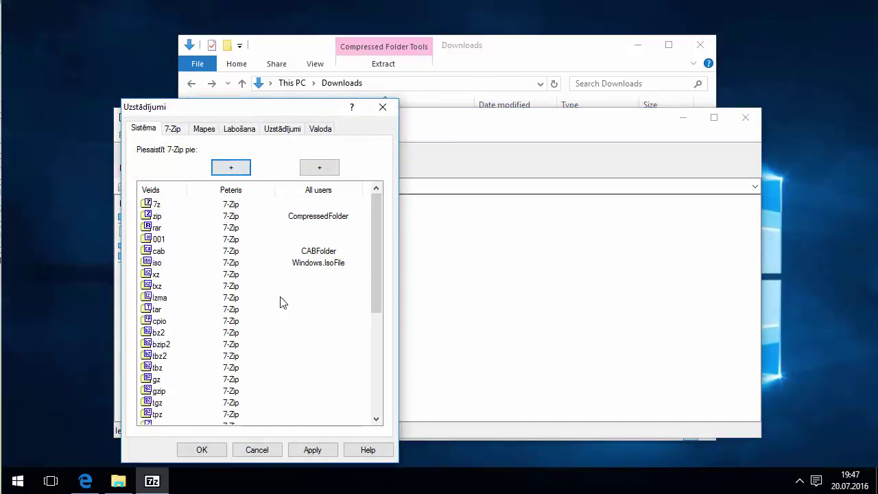
click(312, 450)
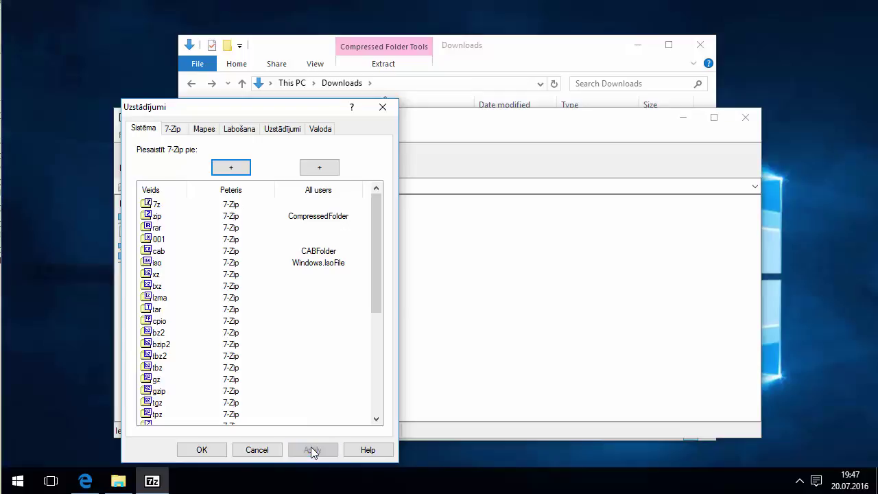
Open the Pokemon GO Logo archive from Downloads in 7-Zip, view its pokemon-go-vector-logo image, and close both windows.
click(520, 65)
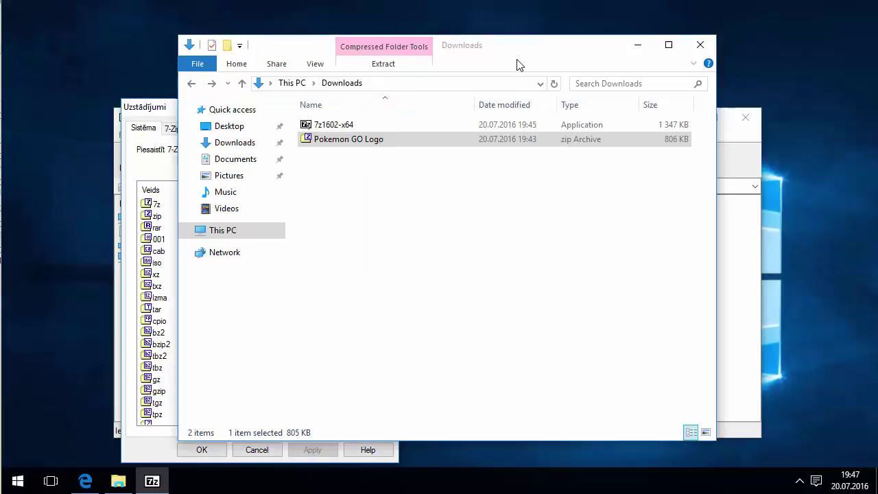
double_click(381, 140)
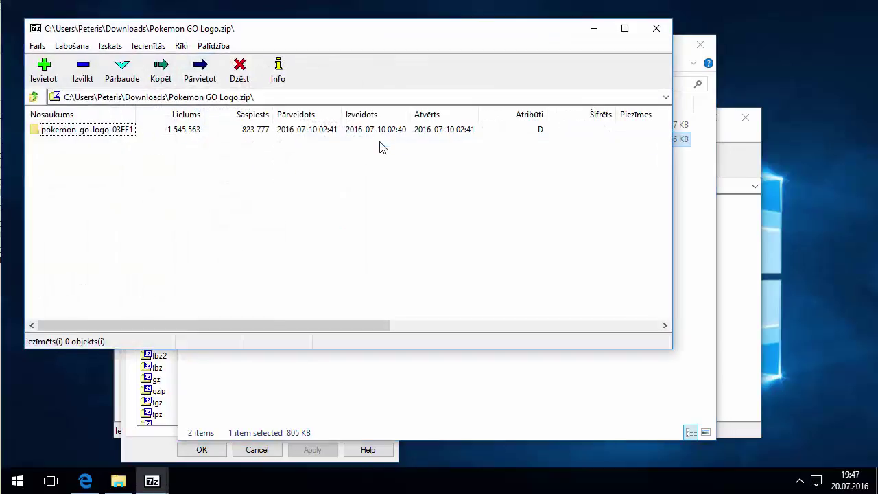
double_click(118, 129)
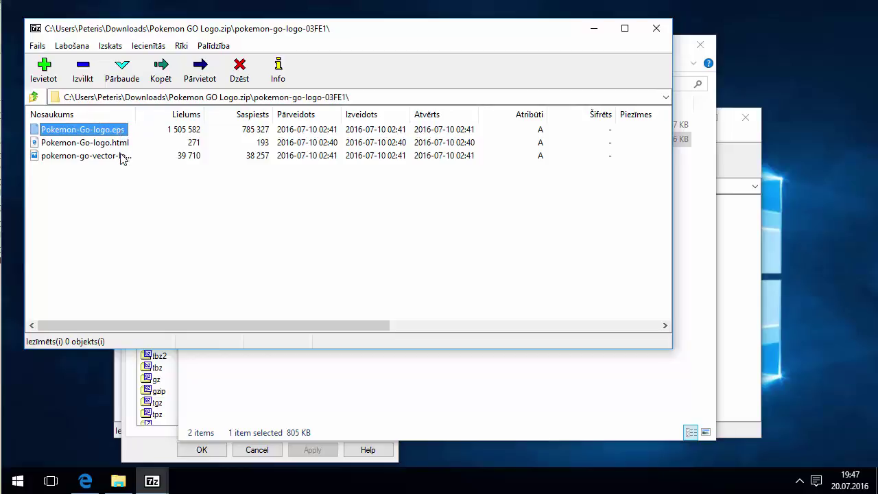
double_click(120, 156)
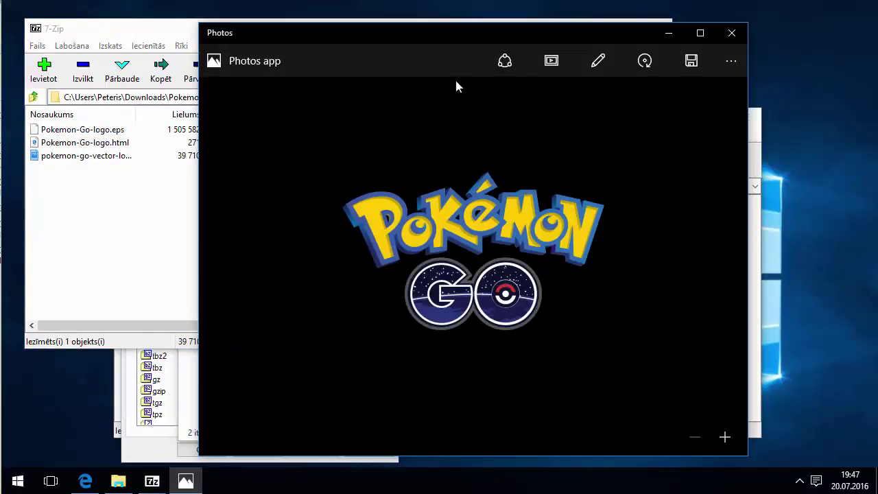
click(730, 34)
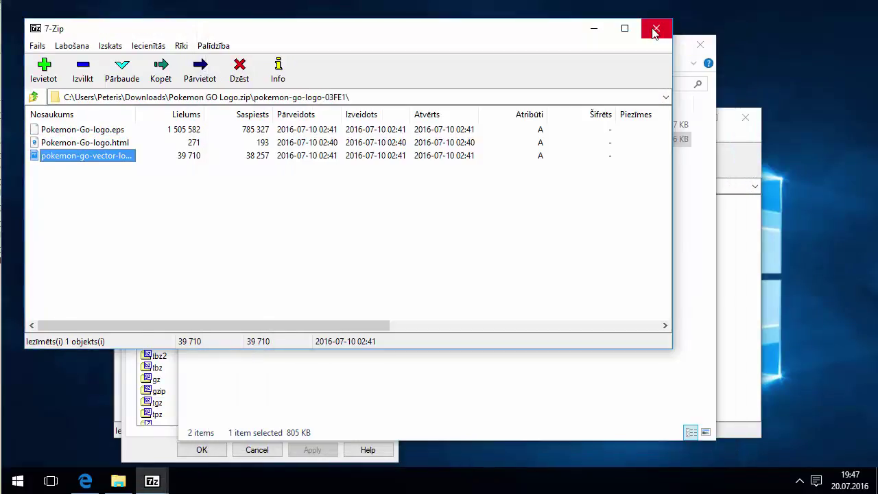
click(655, 29)
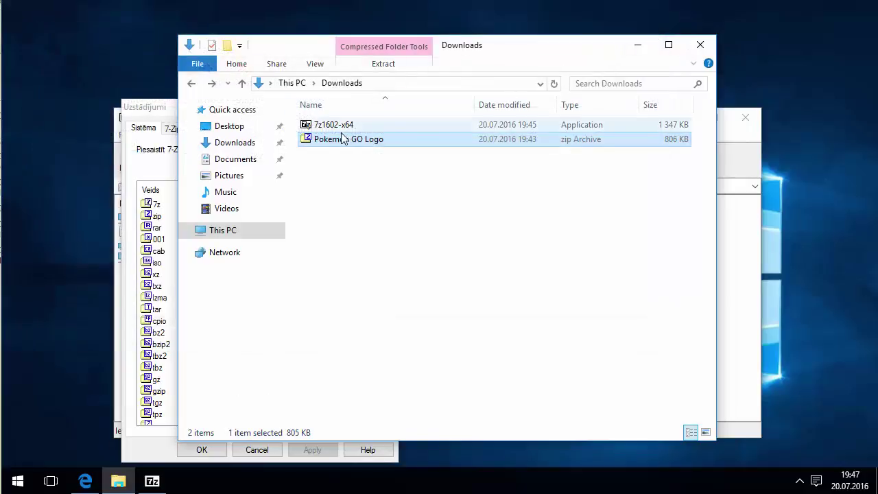
Examine the 7-Zip commands offered for the Pokemon GO Logo archive, including the archive-type choices for opening it, without running any.
right_click(328, 140)
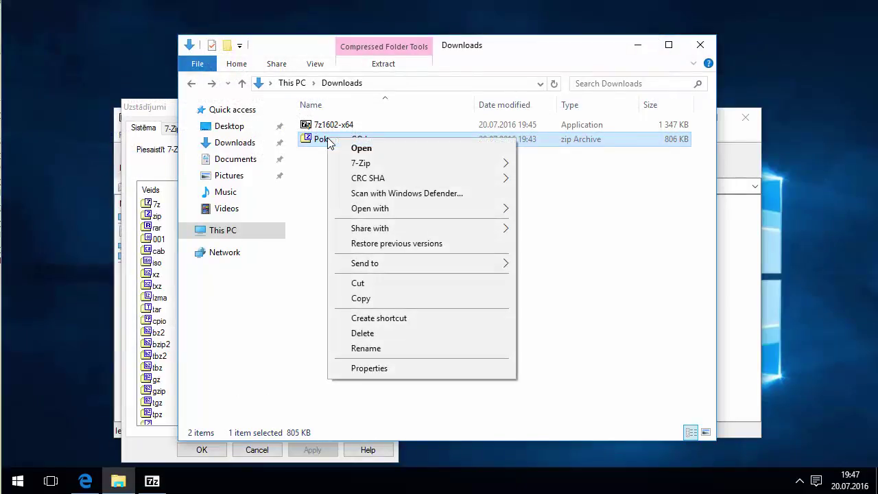
mouse_move(341, 169)
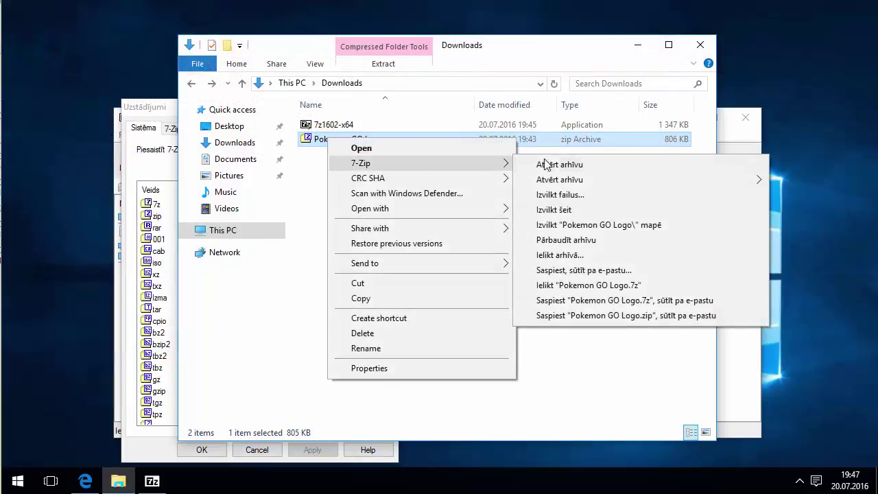
mouse_move(548, 179)
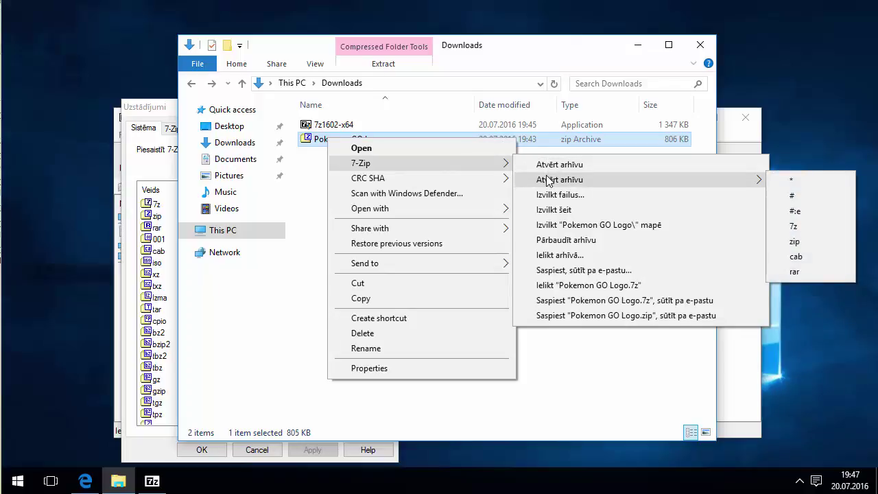
click(585, 355)
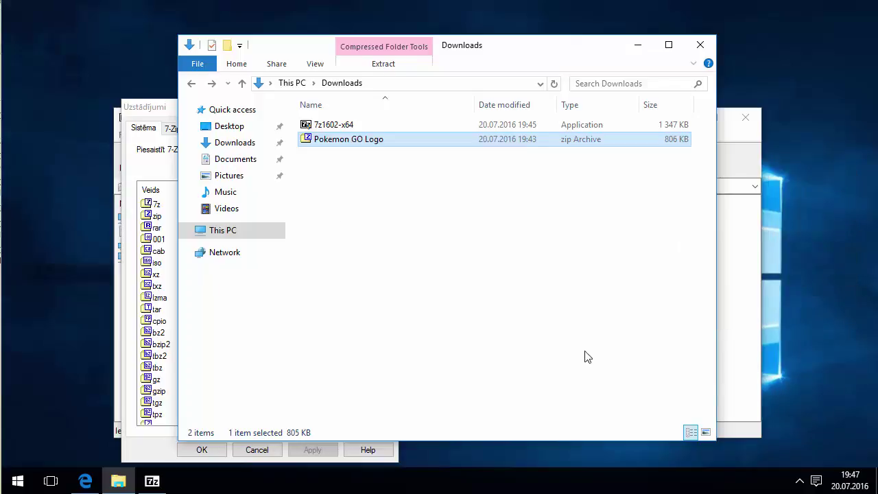
click(584, 355)
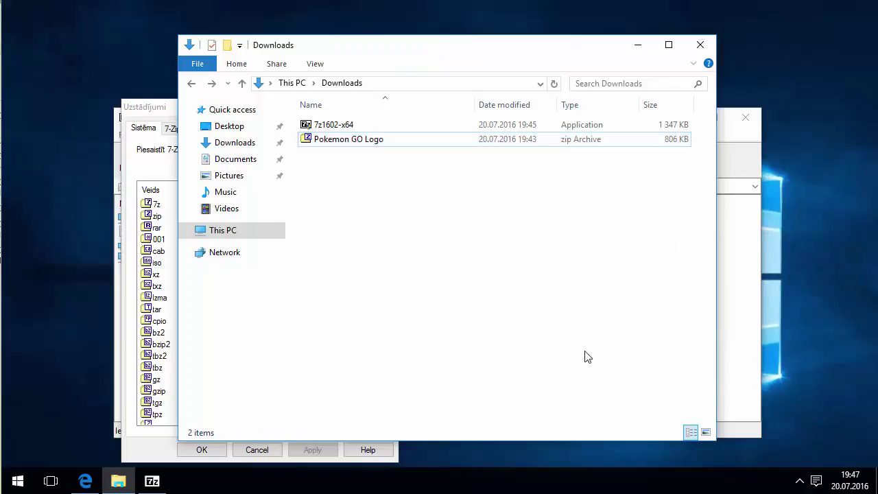
Return to the 7-Zip settings, turn off the cascaded context menu and enable icons in the context menu.
click(158, 112)
click(172, 130)
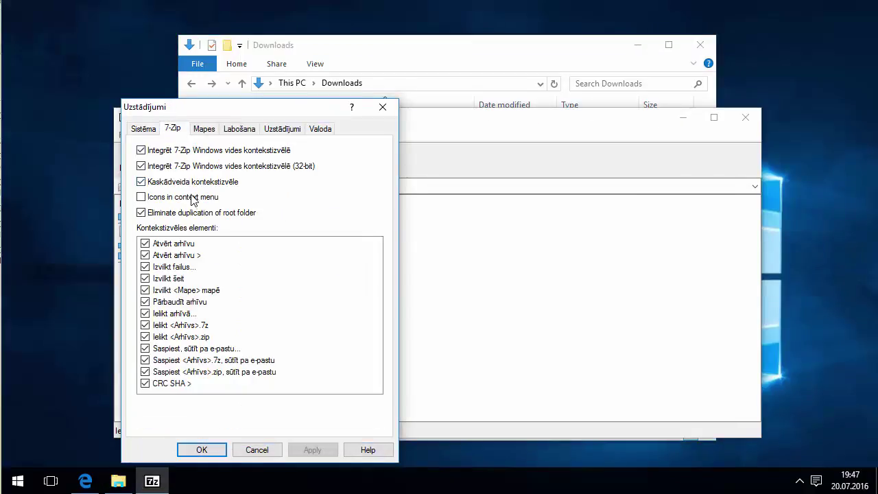
click(193, 198)
Remove the three compress-and-email entries and CRC SHA from the 7-Zip context menu items, apply the settings and close 7-Zip.
click(145, 349)
click(144, 360)
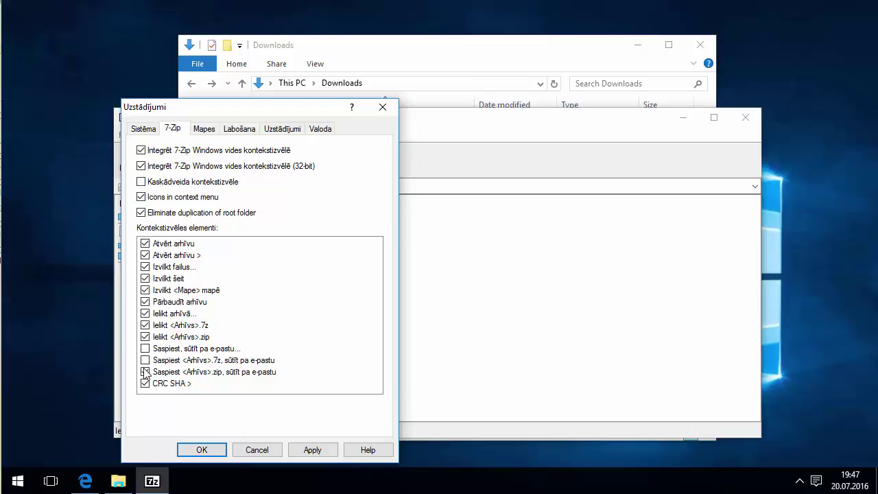
click(145, 371)
click(145, 384)
click(294, 450)
click(201, 450)
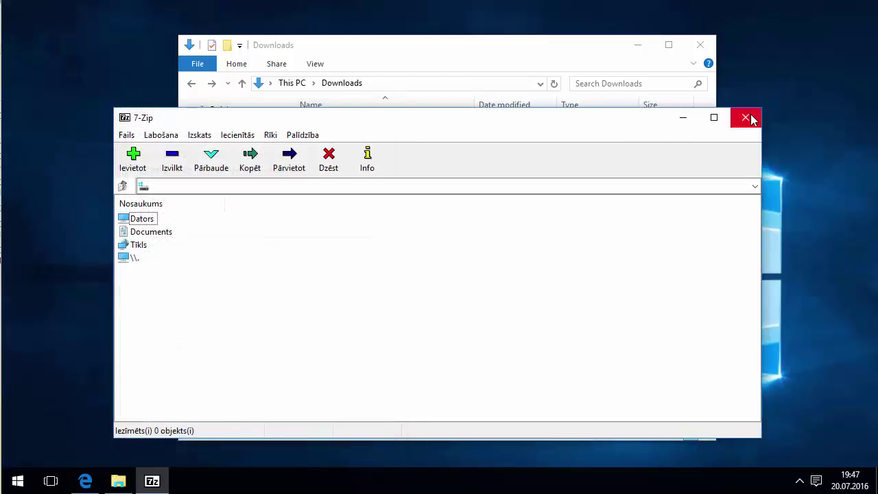
click(750, 118)
Open the Pokemon GO Logo archive with 7-Zip's own open command, view its contents and close the archive window.
click(378, 142)
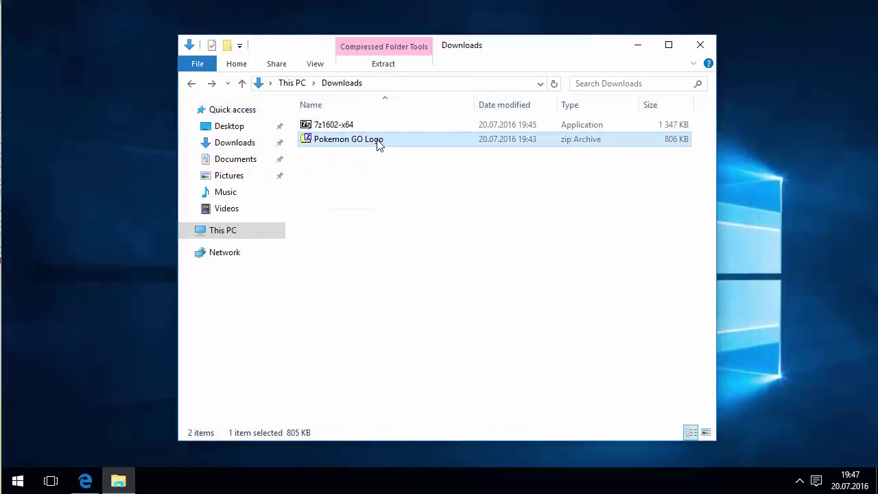
right_click(377, 143)
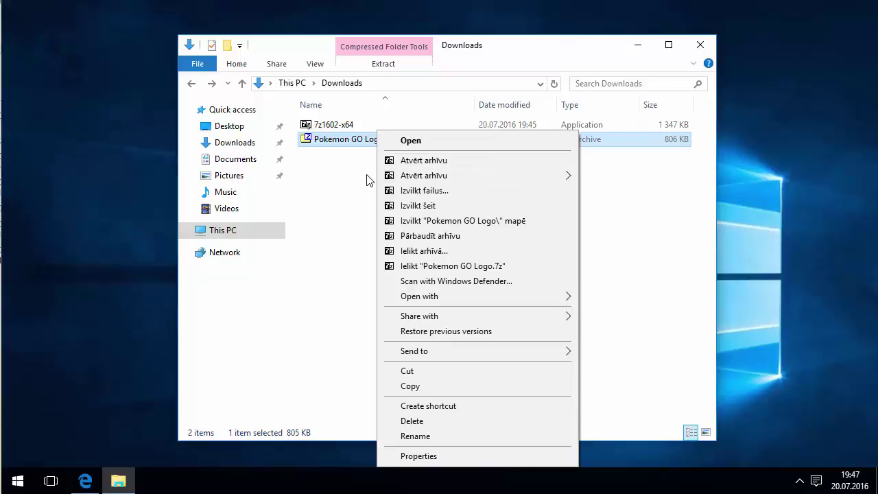
click(420, 163)
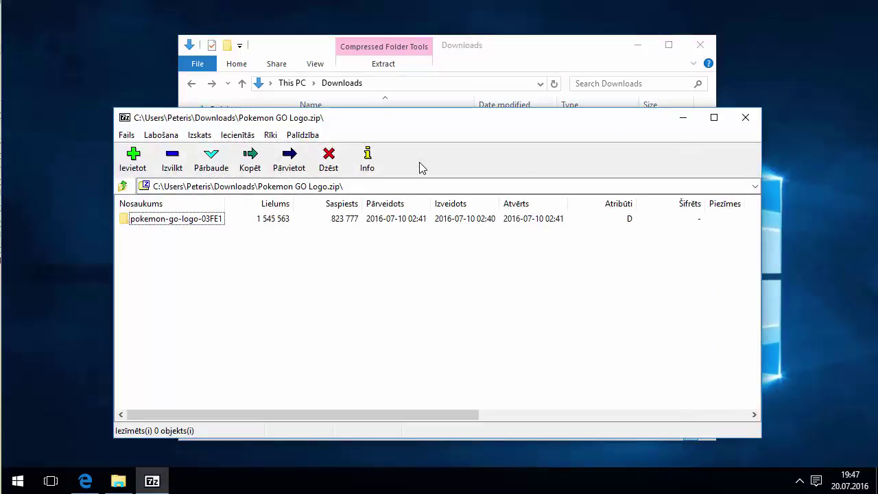
click(745, 118)
Extract the Pokemon GO Logo archive directly into Downloads, look inside the extracted pokemon-go-logo-03FE1 folder and return to Downloads.
right_click(382, 149)
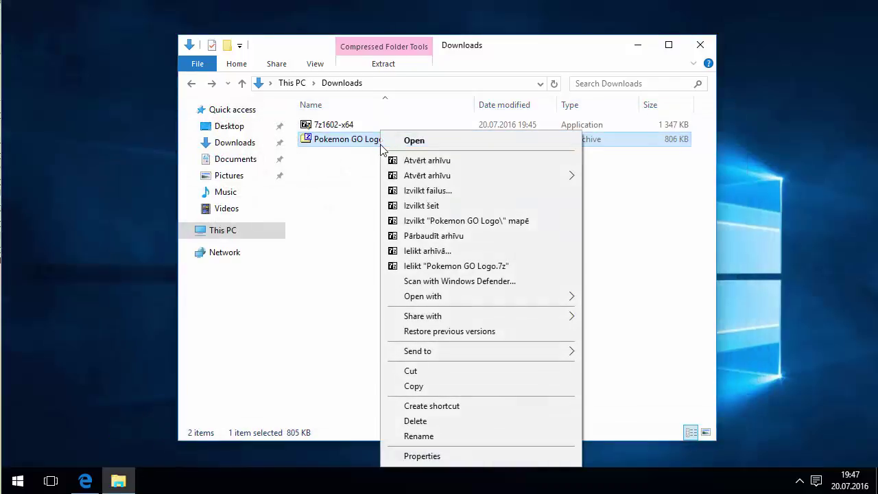
click(433, 205)
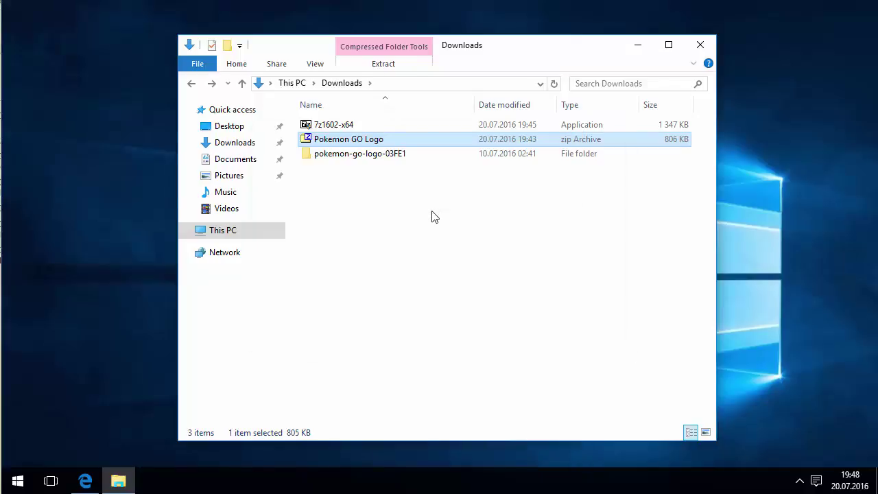
double_click(402, 155)
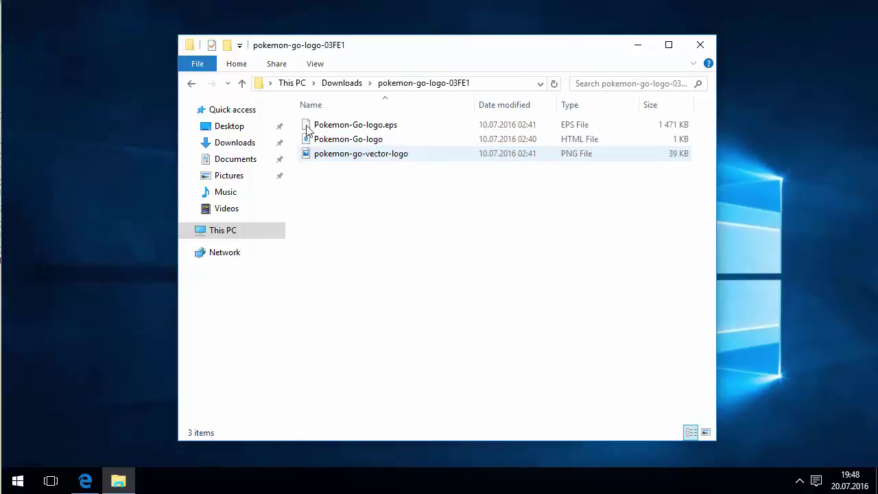
click(191, 84)
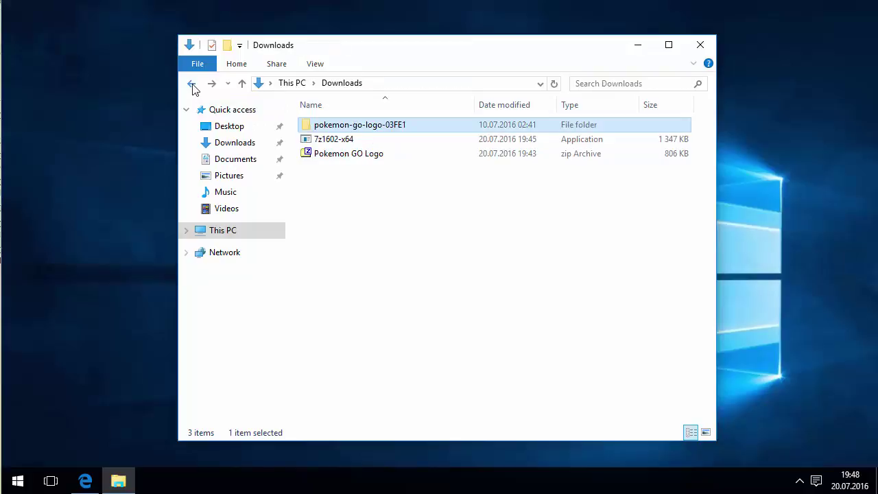
Open the 7z1602-x64 installer as an archive in 7-Zip, look through its file list and close the window.
right_click(326, 142)
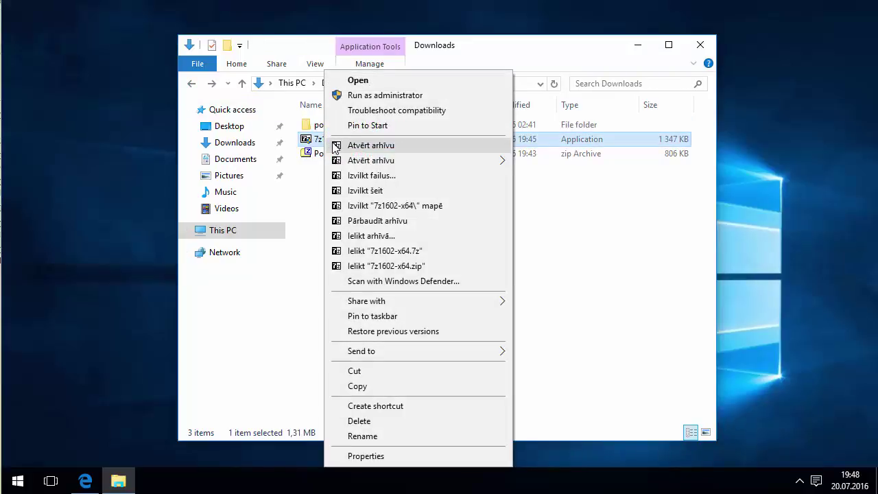
click(336, 145)
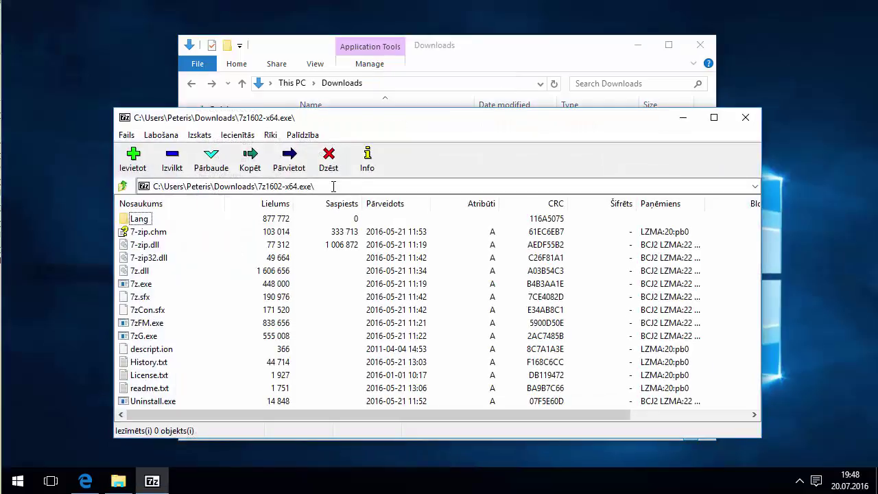
scroll(337, 258, right, 3)
scroll(337, 259, left, 3)
click(745, 118)
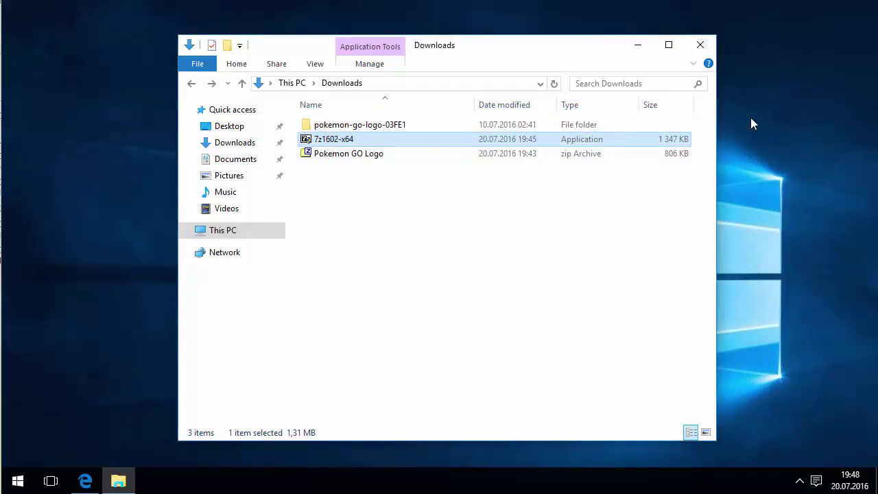
Compress the pokemon-go-logo-03FE1 folder with 7-Zip into pokemon-go-logo-03FE1.zip in Downloads, using the zip format.
right_click(364, 124)
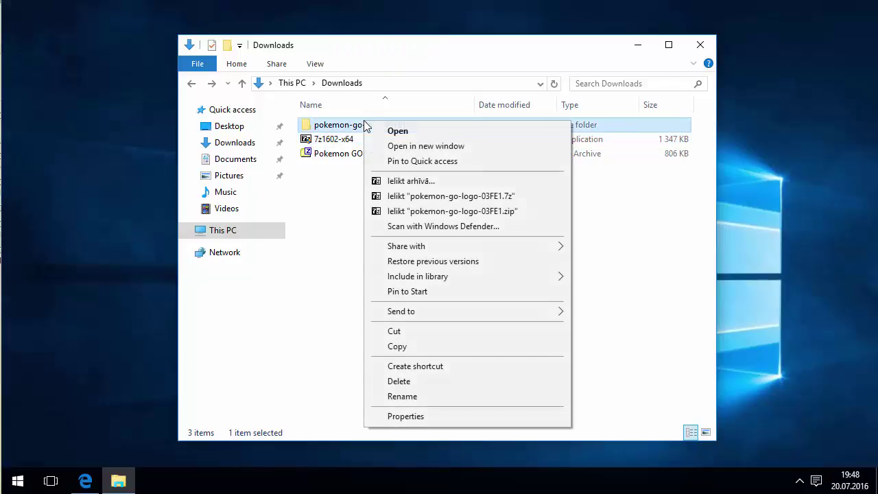
click(491, 183)
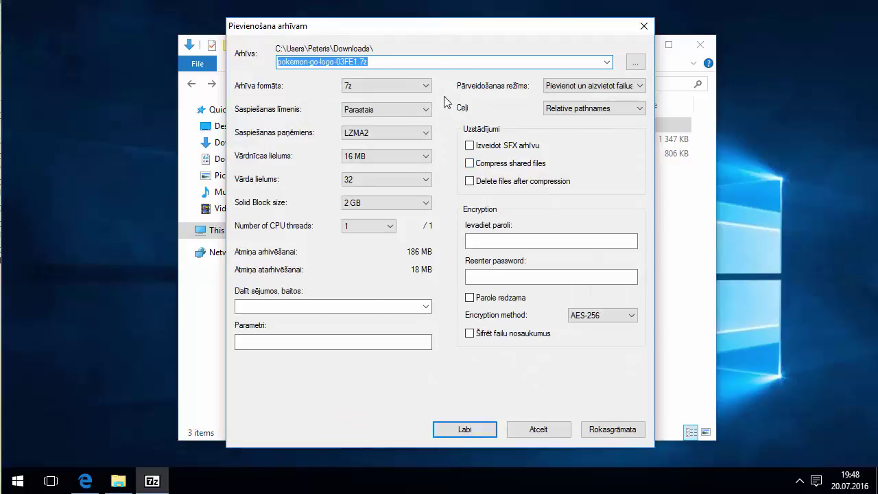
click(420, 87)
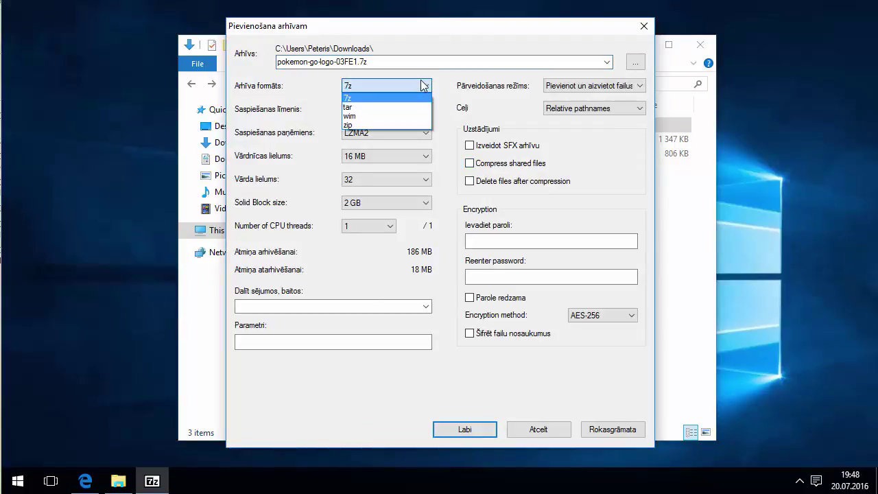
click(411, 125)
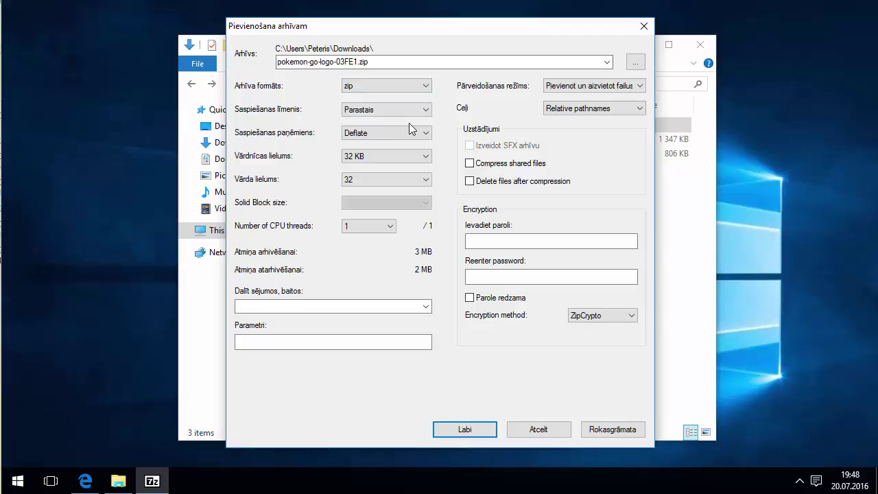
click(458, 430)
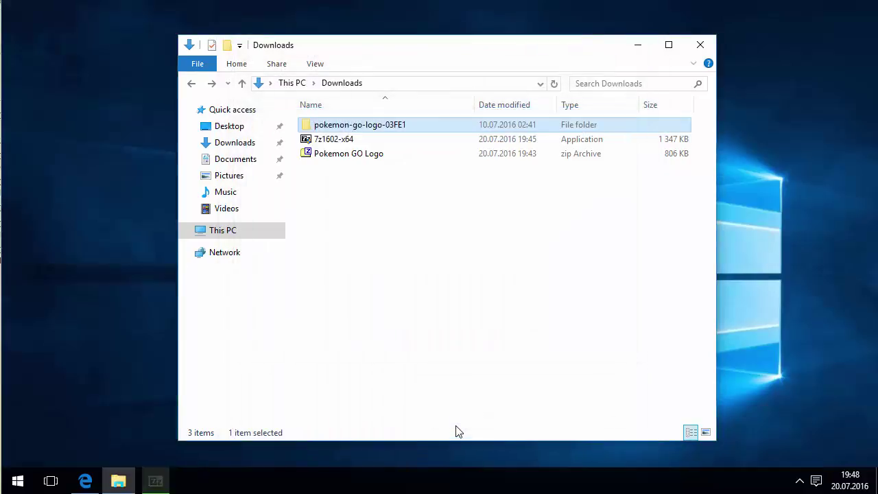